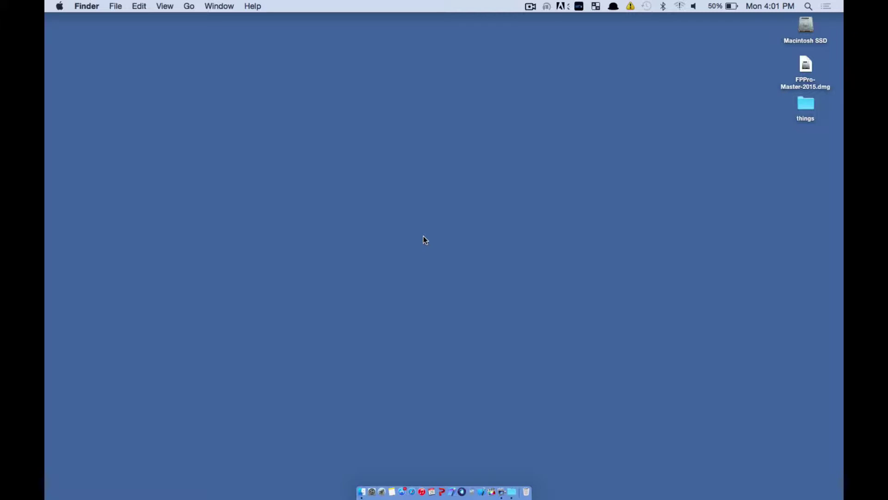
- Mount FPPro-Master-2015.dmg and copy Font Pack Pro Master.app onto the desktop
{"action": "left_click", "coordinate": [807, 64]}
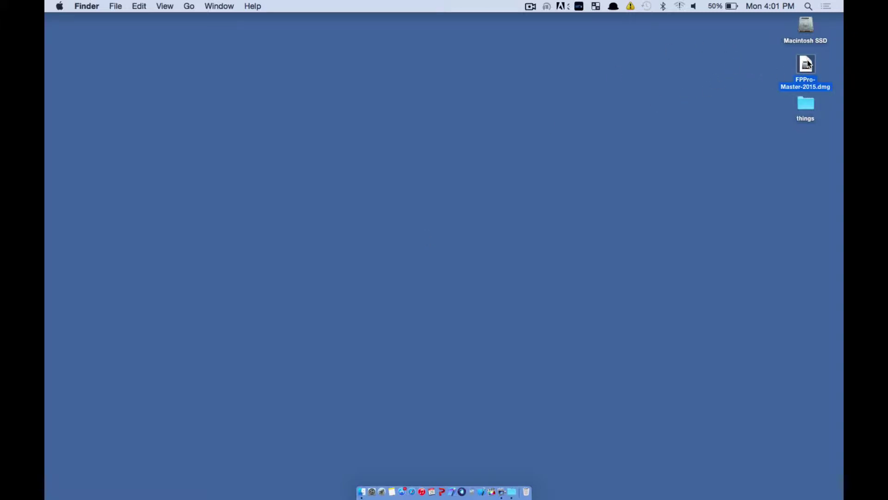
{"action": "double_click", "coordinate": [807, 64]}
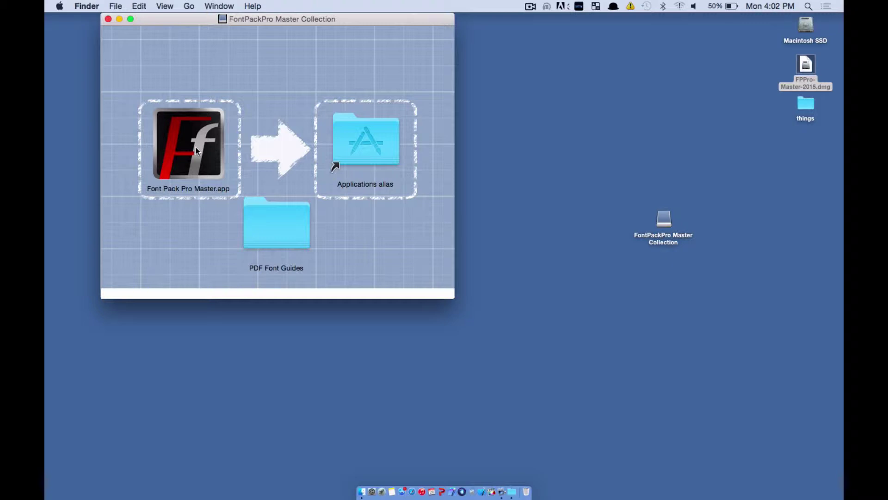
{"action": "left_click_drag", "start_coordinate": [195, 147], "coordinate": [213, 140]}
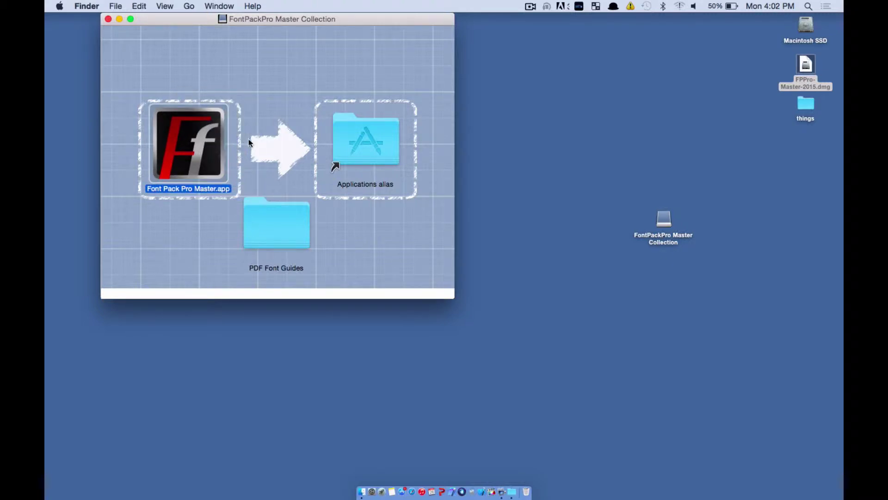
{"action": "left_click_drag", "start_coordinate": [210, 148], "coordinate": [244, 350]}
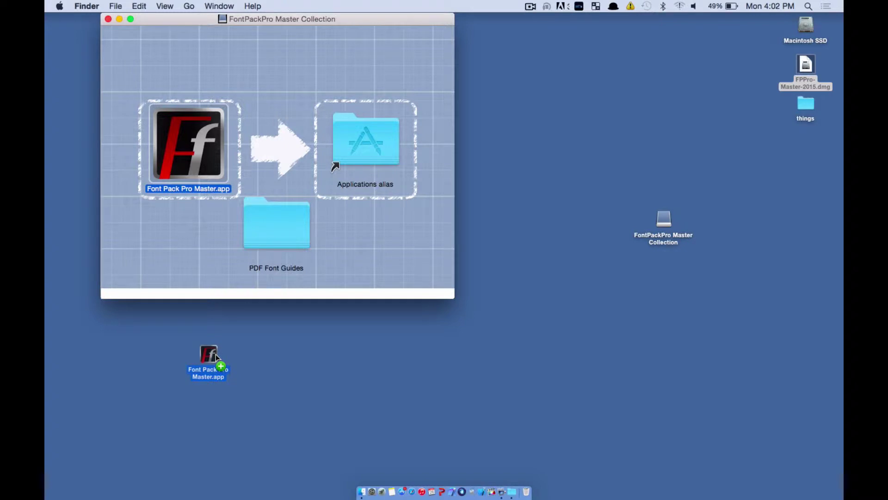
{"action": "left_click_drag", "start_coordinate": [216, 354], "coordinate": [216, 354]}
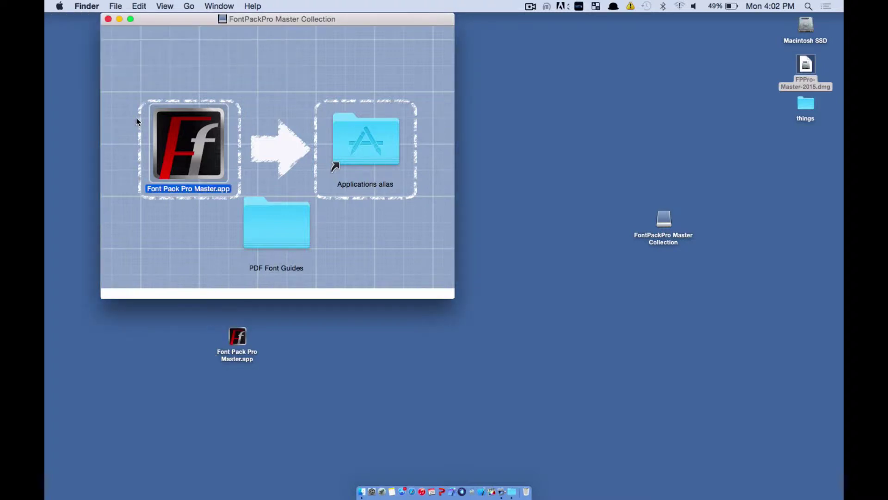
- Close the collection window, eject the FontPackPro Master Collection disk, and move the app copy near the top
{"action": "left_click", "coordinate": [108, 19]}
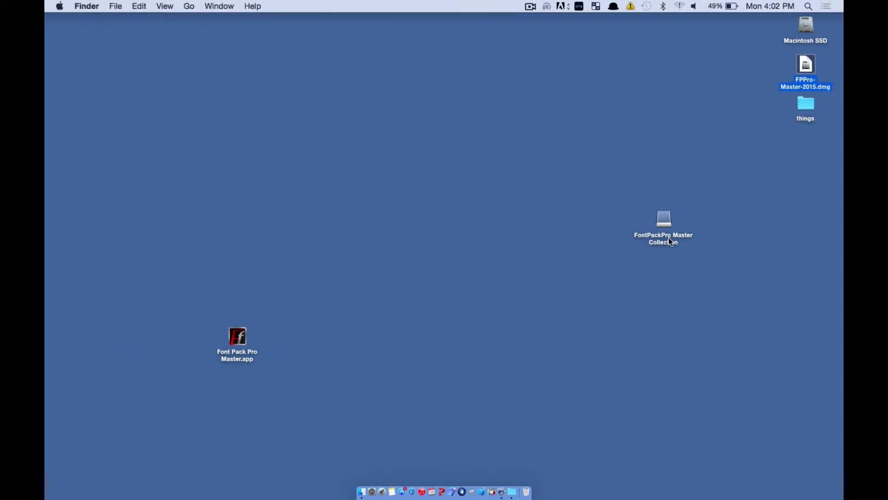
{"action": "left_click_drag", "start_coordinate": [671, 221], "coordinate": [526, 493]}
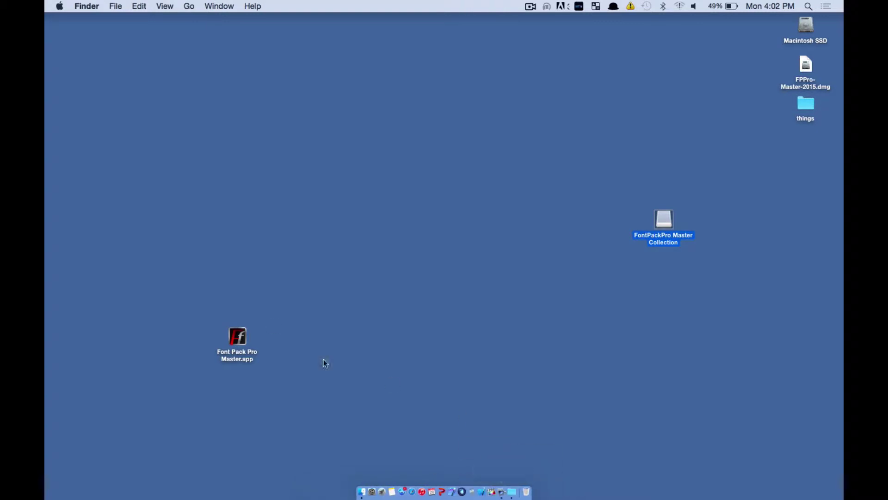
{"action": "left_click_drag", "start_coordinate": [222, 348], "coordinate": [454, 109]}
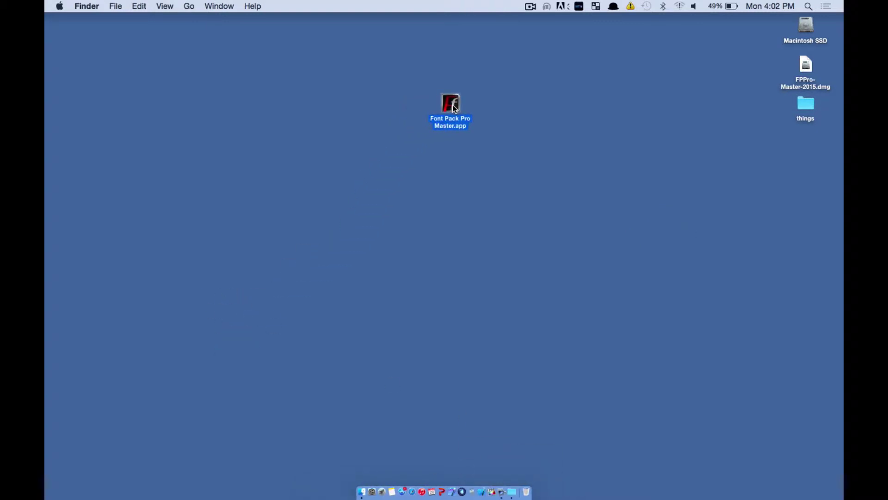
- Show the package contents of Font Pack Pro Master.app in a Finder window
{"action": "right_click", "coordinate": [454, 108]}
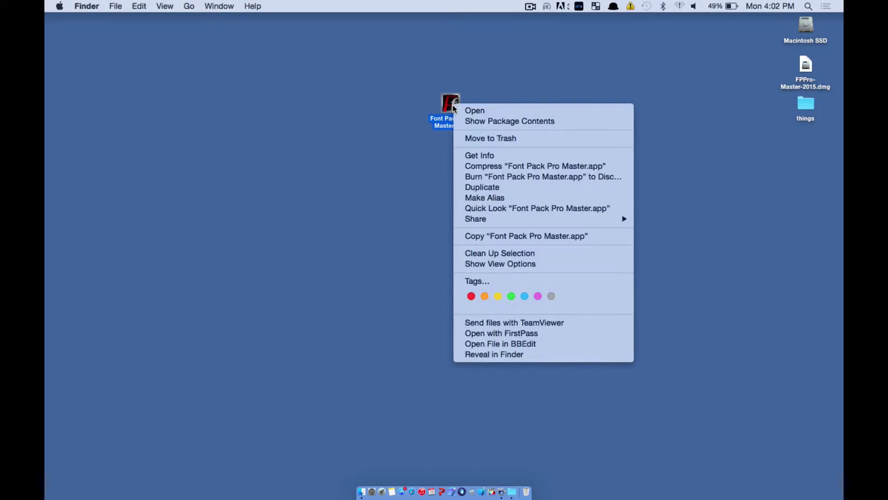
{"action": "left_click", "coordinate": [479, 121]}
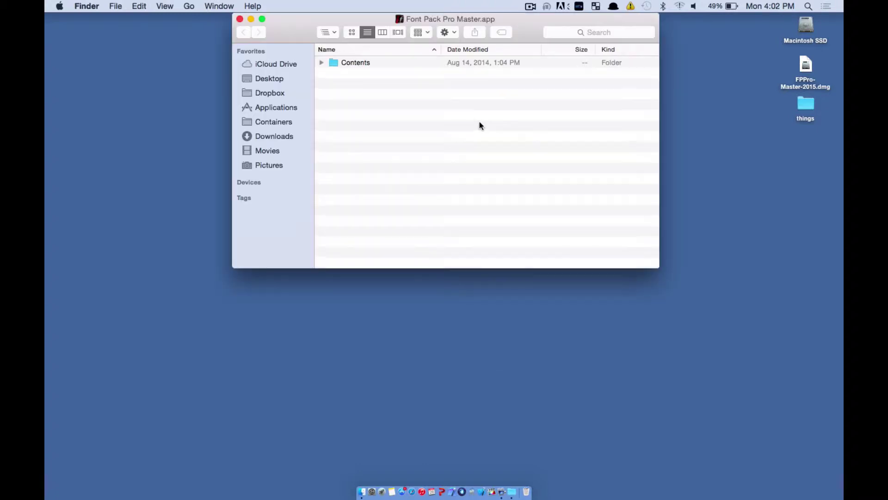
{"action": "left_click_drag", "start_coordinate": [296, 26], "coordinate": [254, 82]}
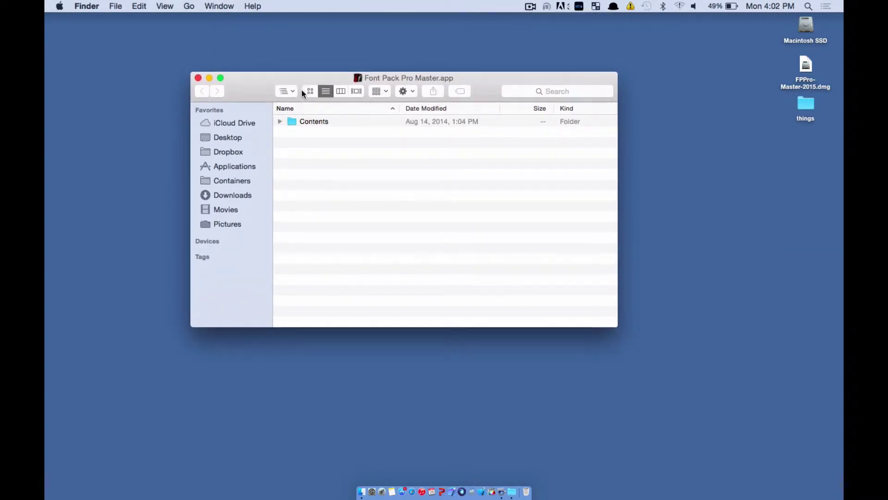
{"action": "left_click_drag", "start_coordinate": [397, 80], "coordinate": [531, 108]}
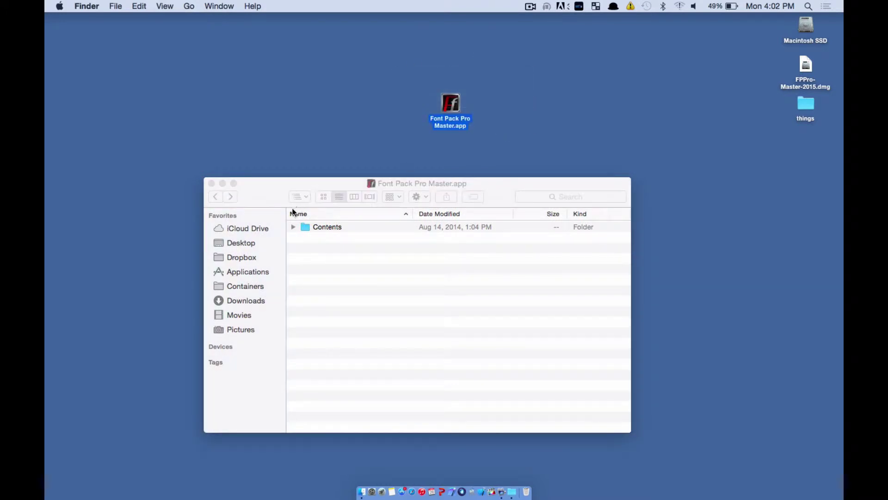
- Expand Contents and Resources, enlarge the window, and copy the Fonts folder onto the desktop
{"action": "left_click", "coordinate": [292, 228]}
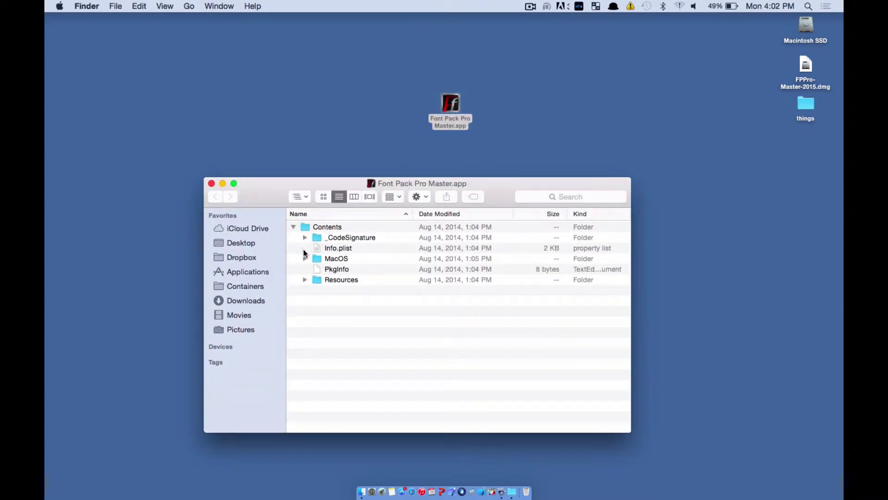
{"action": "left_click", "coordinate": [320, 281]}
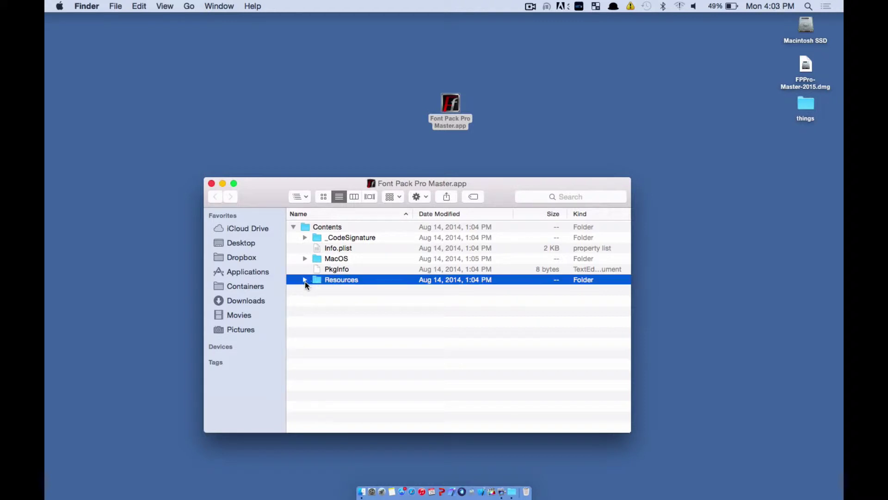
{"action": "left_click", "coordinate": [304, 279]}
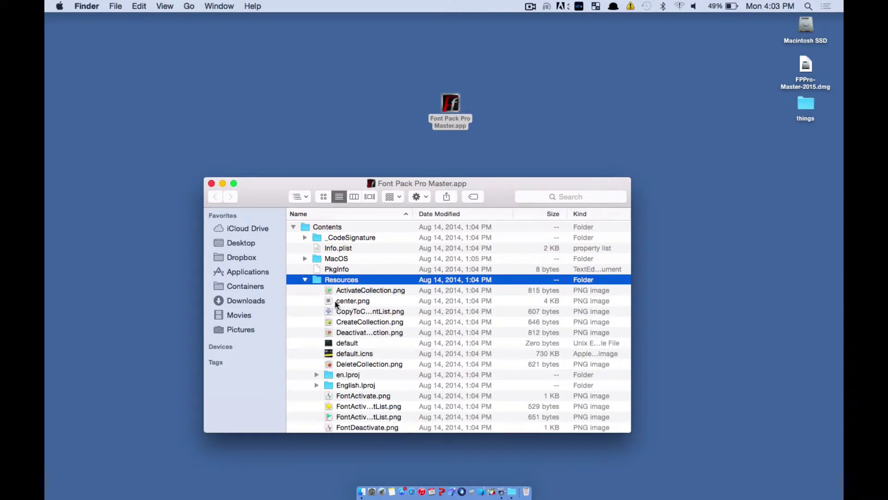
{"action": "left_click_drag", "start_coordinate": [358, 191], "coordinate": [334, 32]}
{"action": "left_click_drag", "start_coordinate": [396, 273], "coordinate": [396, 426]}
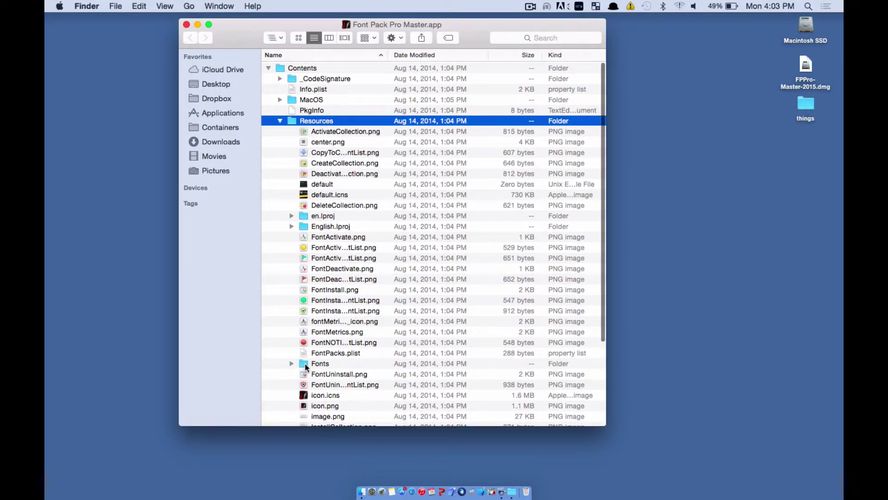
{"action": "left_click_drag", "start_coordinate": [304, 363], "coordinate": [706, 200]}
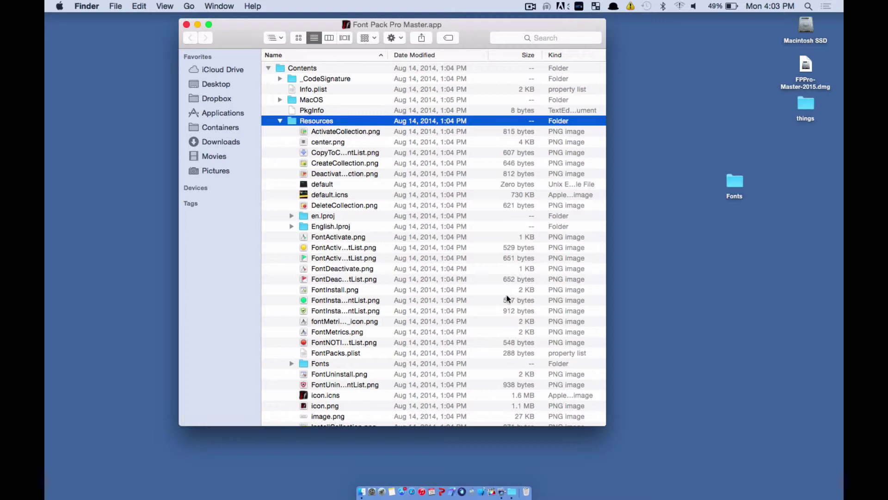
- Collapse the Resources and Contents folders in the package window
{"action": "left_click", "coordinate": [280, 121]}
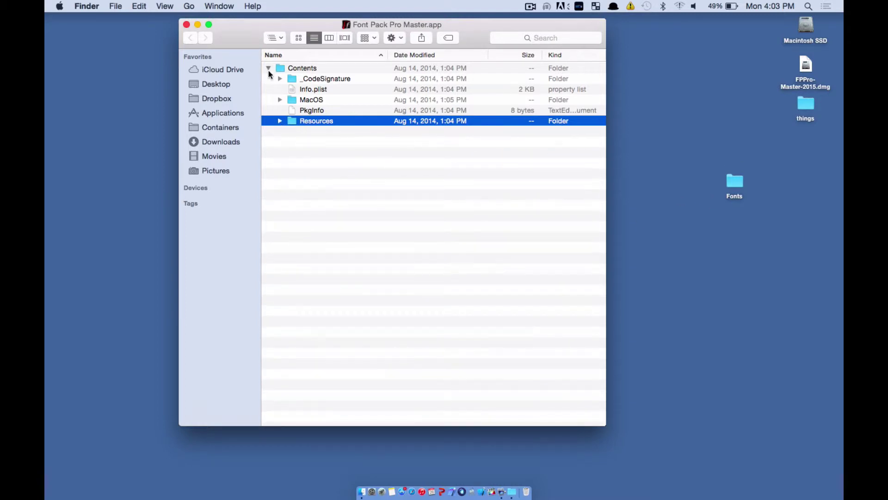
{"action": "left_click", "coordinate": [268, 69]}
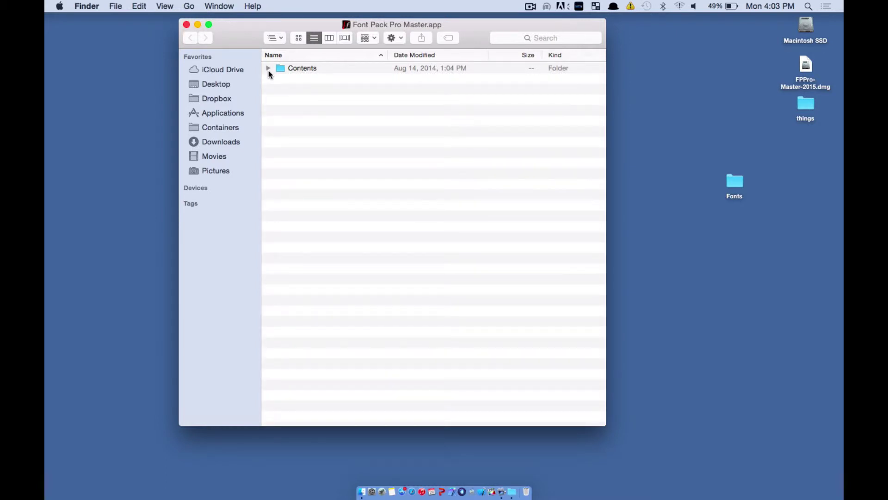
- Close the package window, place the Fonts folder below the things folder, and open it
{"action": "left_click", "coordinate": [186, 24]}
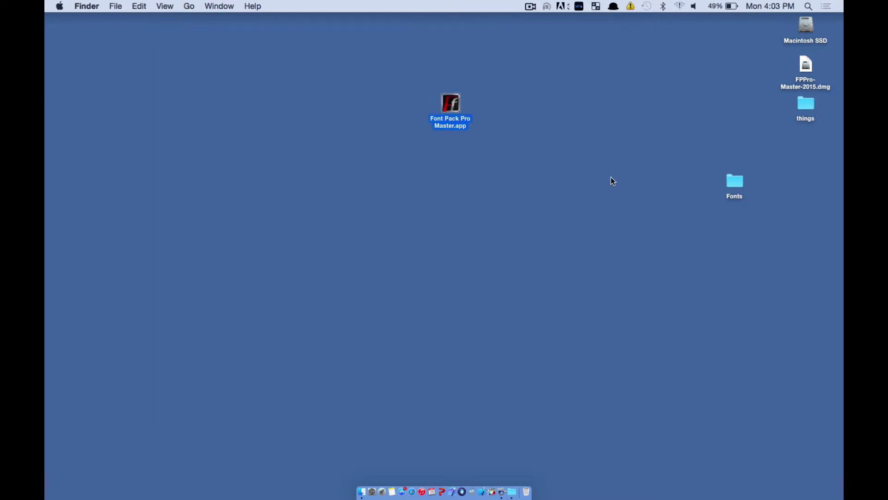
{"action": "left_click_drag", "start_coordinate": [733, 180], "coordinate": [806, 145]}
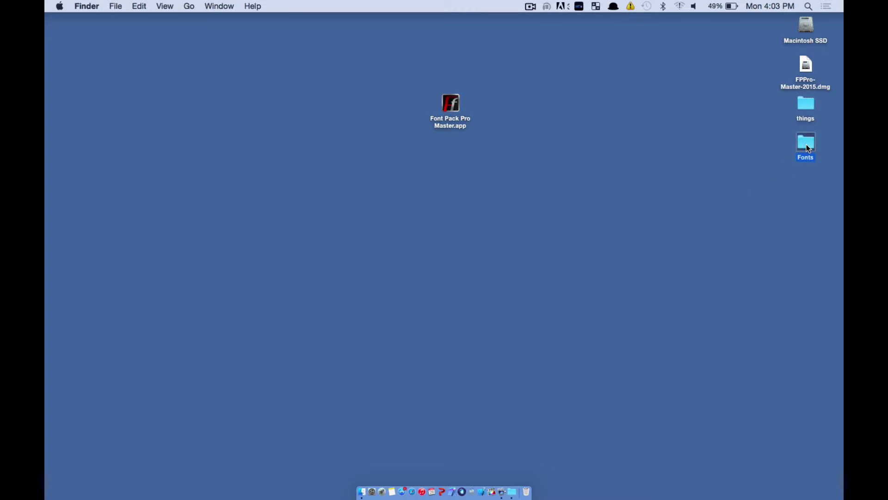
{"action": "double_click", "coordinate": [807, 148]}
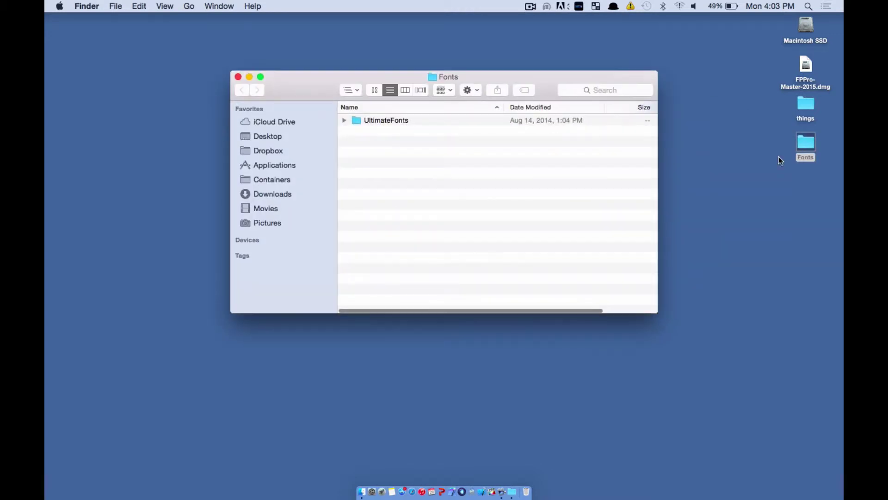
- In UltimateFonts, expand 2015 Edition Fonts and select Agellan.otf
{"action": "double_click", "coordinate": [373, 120]}
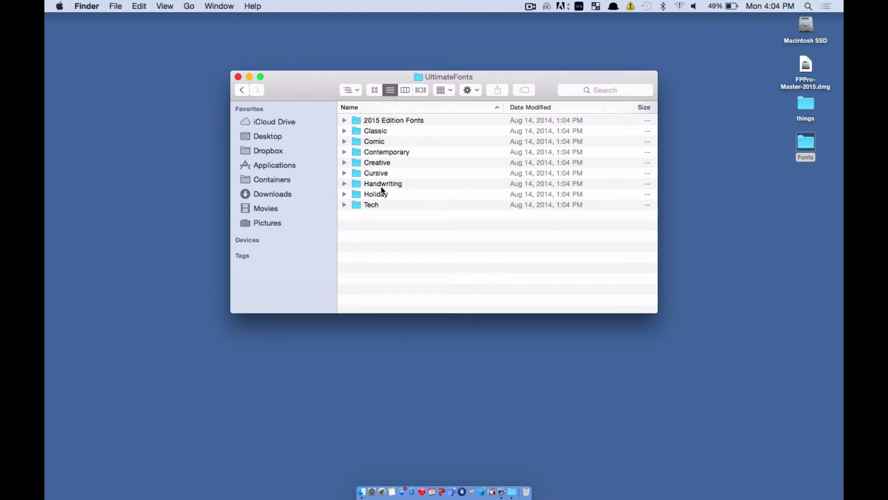
{"action": "left_click", "coordinate": [344, 204]}
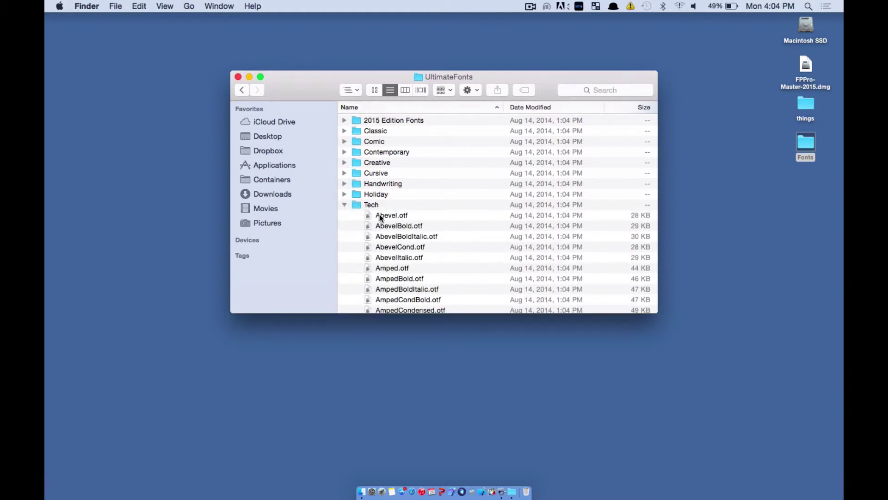
{"action": "left_click", "coordinate": [344, 204]}
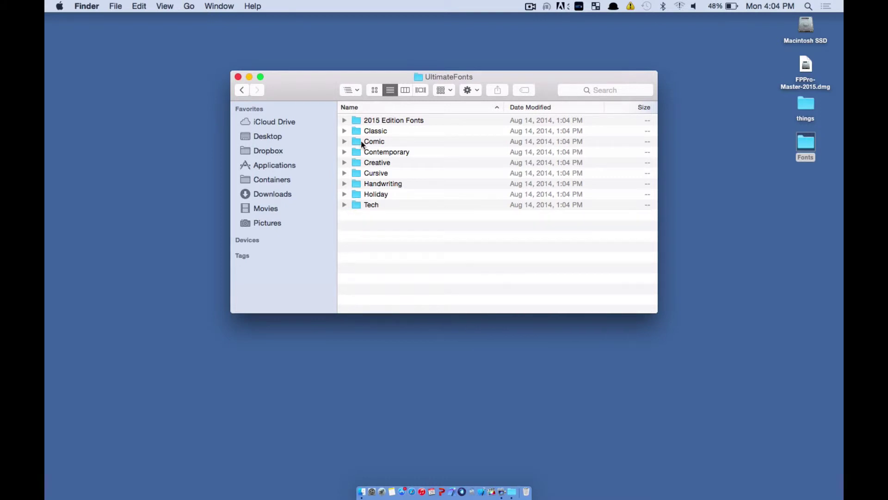
{"action": "left_click", "coordinate": [344, 120]}
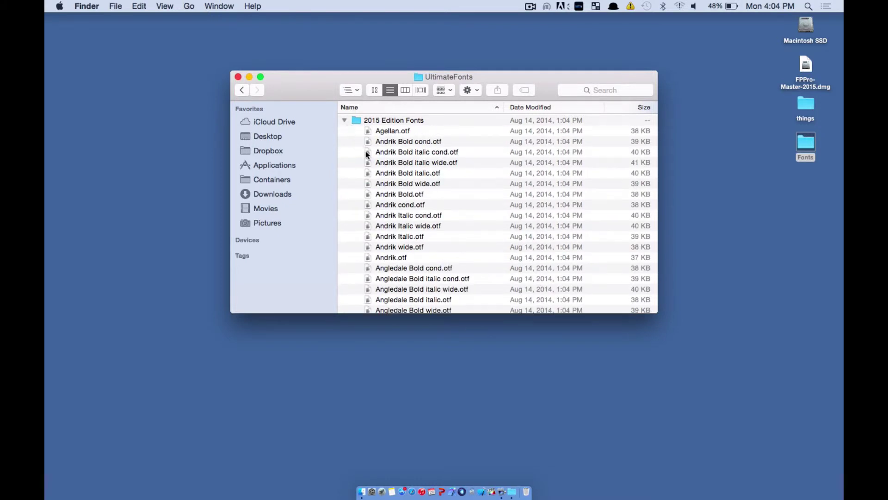
{"action": "left_click", "coordinate": [401, 162]}
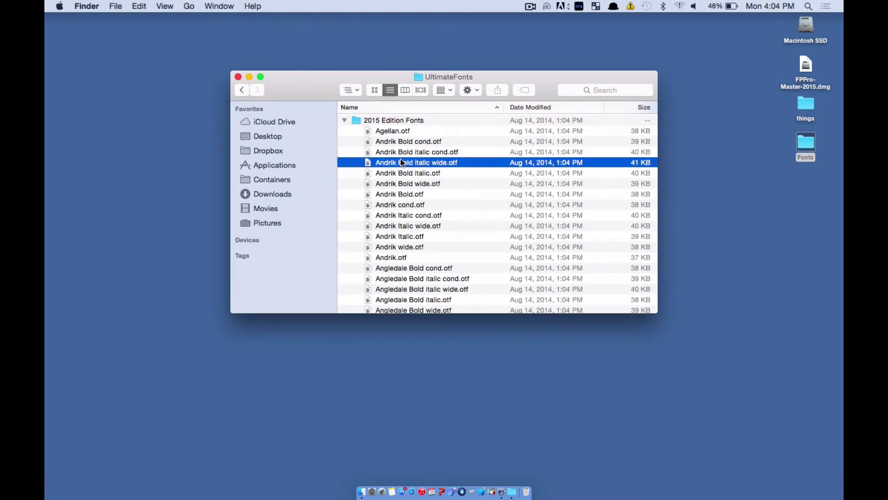
{"action": "left_click", "coordinate": [395, 131]}
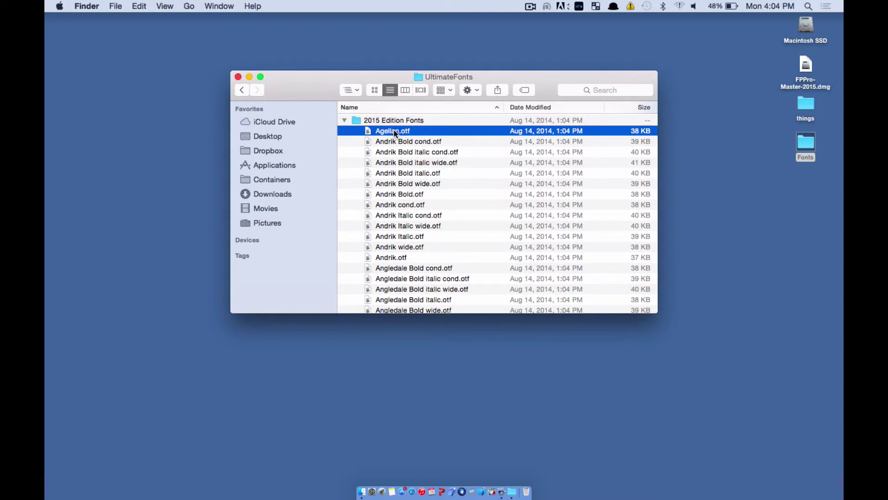
{"action": "key", "text": "space"}
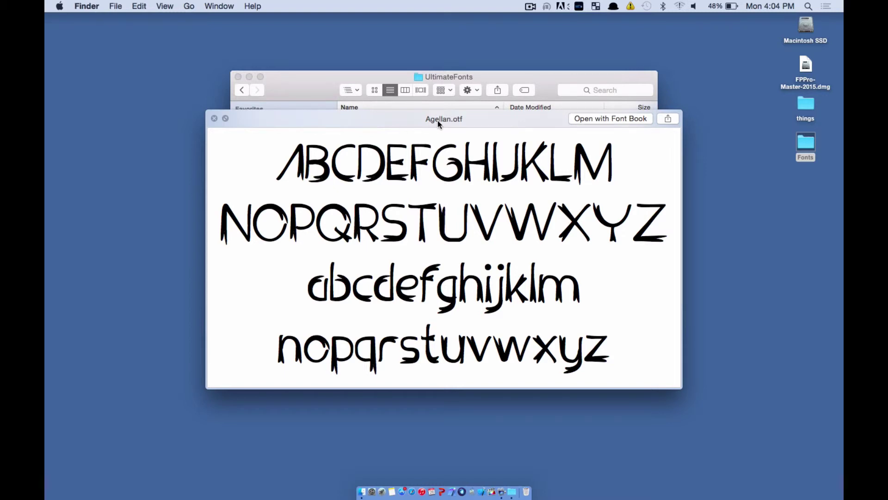
{"action": "key", "text": "space"}
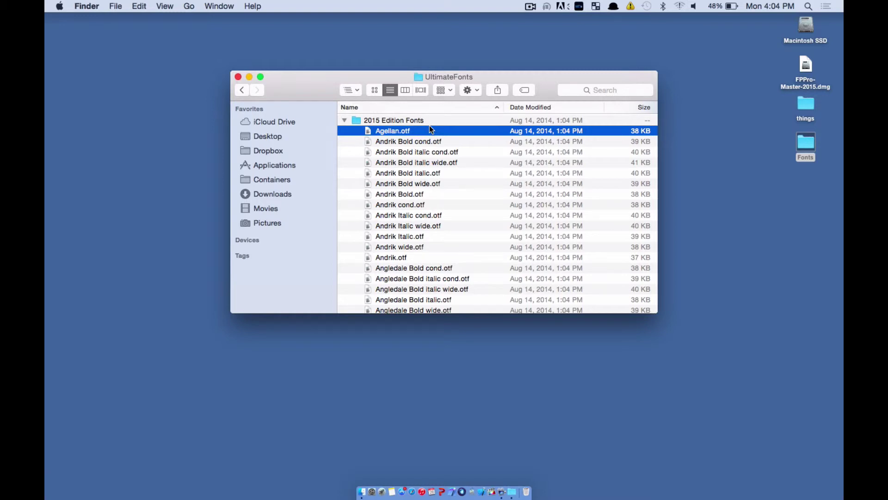
{"action": "key", "text": "space"}
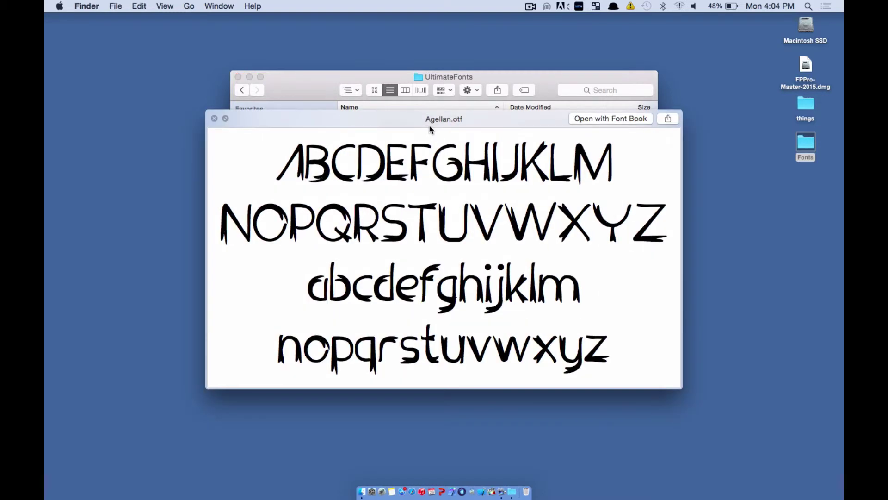
{"action": "key", "text": "Down"}
{"action": "key", "text": "Down"}
{"action": "key", "text": "Down"}
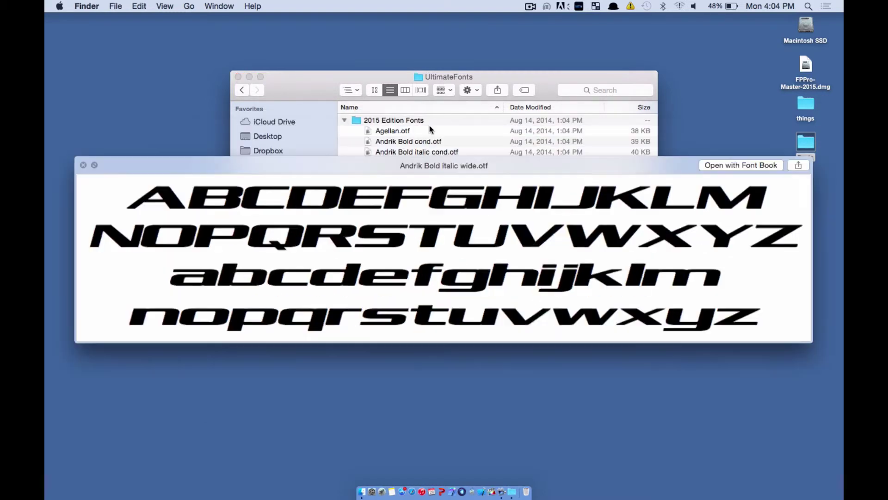
{"action": "key", "text": "Down"}
{"action": "key", "text": "Down"}
{"action": "key", "text": "Down"}
{"action": "key", "text": "Down"}
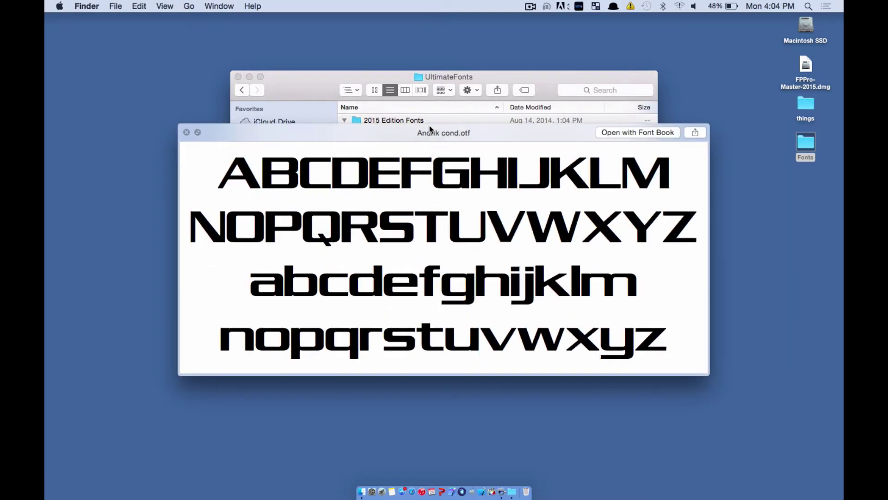
{"action": "key", "text": "Down"}
{"action": "key", "text": "Down"}
{"action": "key", "text": "Down"}
{"action": "key", "text": "Down"}
{"action": "key", "text": "Down"}
{"action": "key", "text": "Down"}
{"action": "key", "text": "Down"}
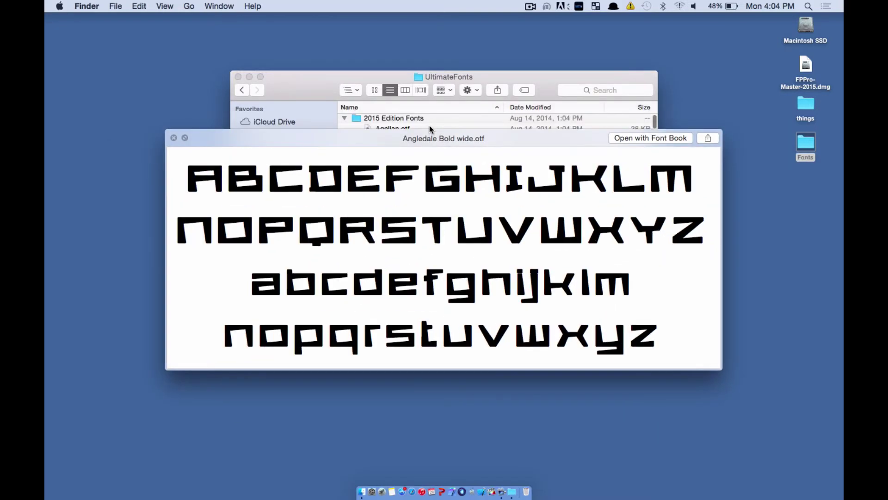
{"action": "key", "text": "space"}
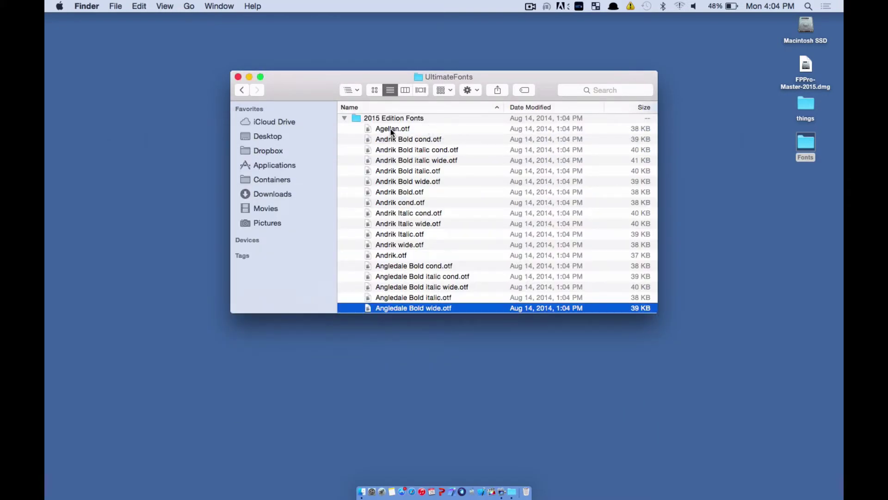
- Preview Agellan.otf in Font Book at the upper left and choose Install Font
{"action": "double_click", "coordinate": [391, 128]}
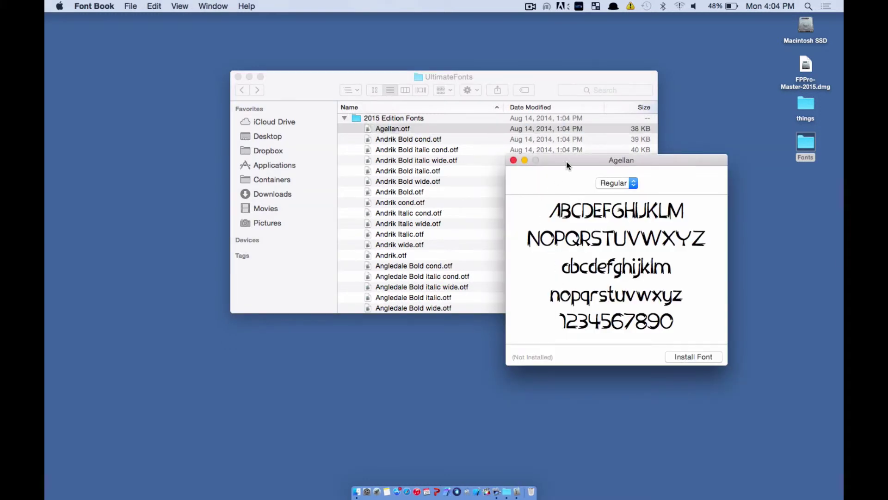
{"action": "left_click_drag", "start_coordinate": [566, 160], "coordinate": [168, 70]}
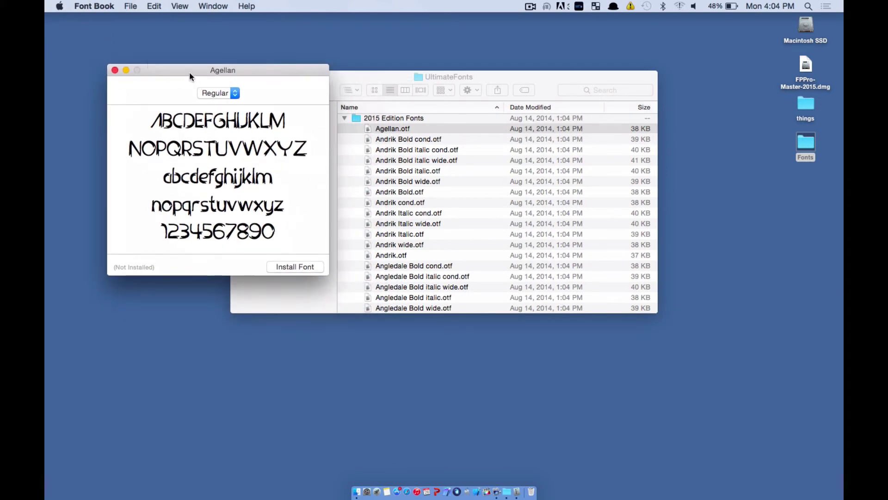
{"action": "left_click", "coordinate": [294, 267]}
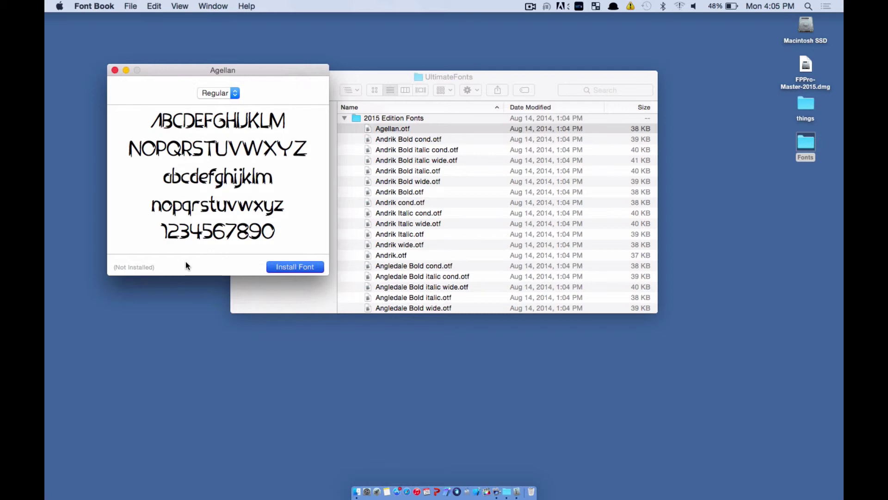
- Confirm installing Agellan and rename the Fixed Width smart collection to 'Font Pack Pro Master'
{"action": "key", "text": "Return"}
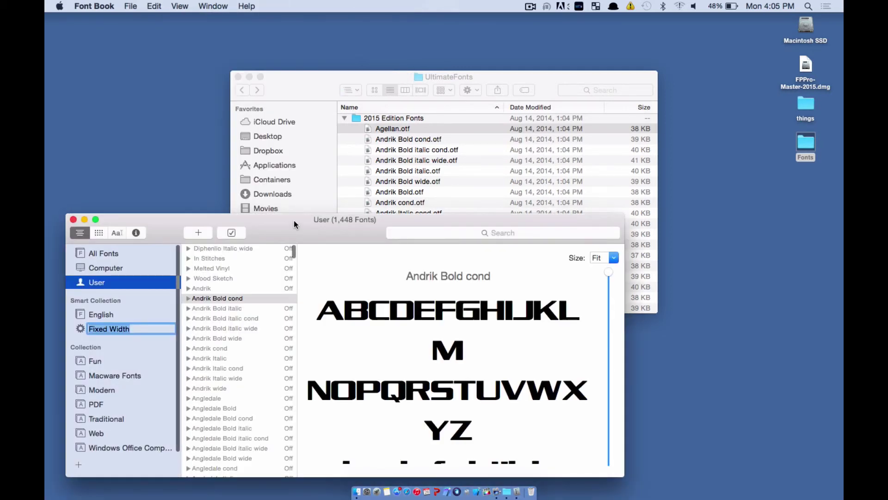
{"action": "left_click_drag", "start_coordinate": [307, 224], "coordinate": [334, 118]}
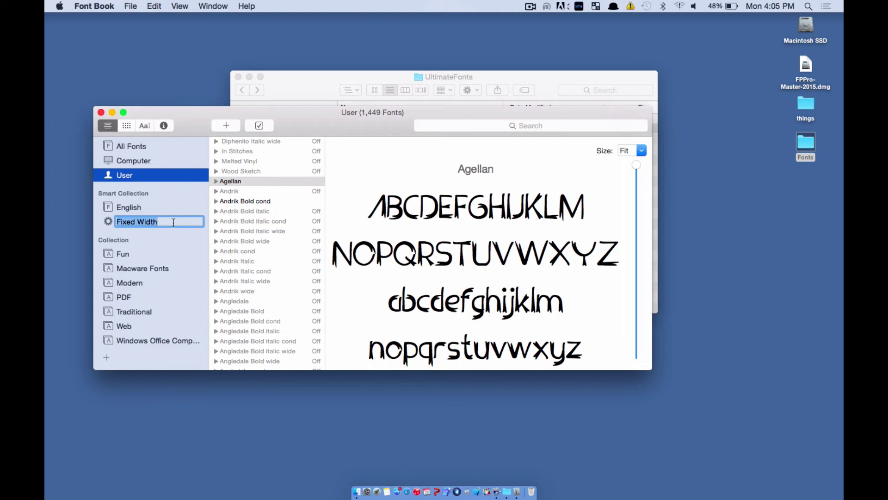
{"action": "left_click", "coordinate": [147, 217]}
{"action": "triple_click", "coordinate": [146, 217]}
{"action": "type", "text": "Font Pack Pro Master"}
{"action": "key", "text": "Return"}
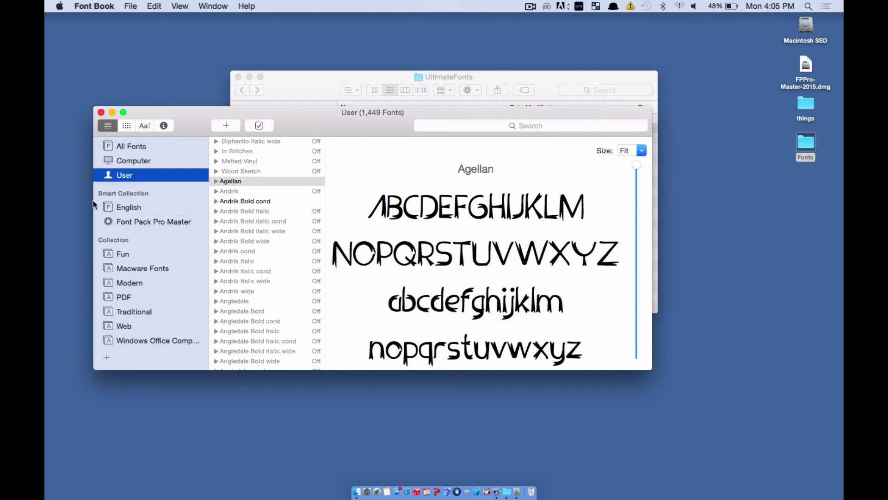
- Close Font Book, drop the Fonts folder onto the sidebar's Desktop item, and close UltimateFonts
{"action": "left_click", "coordinate": [100, 111]}
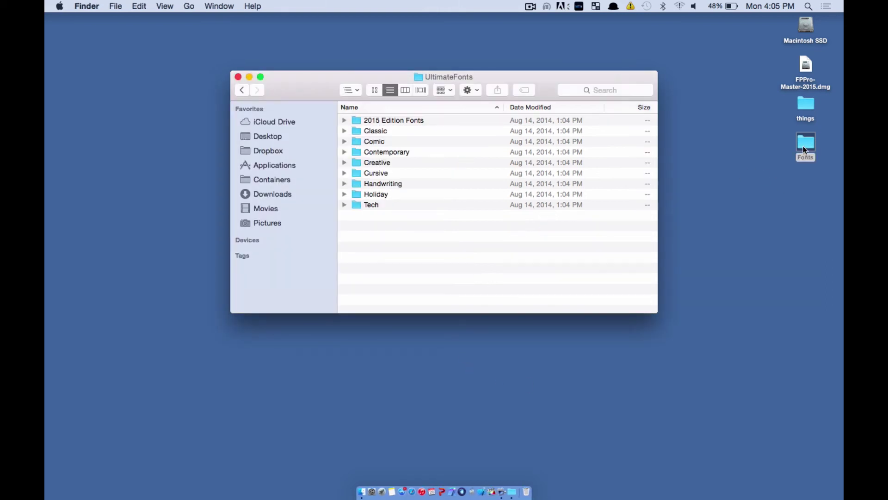
{"action": "left_click_drag", "start_coordinate": [781, 206], "coordinate": [259, 259]}
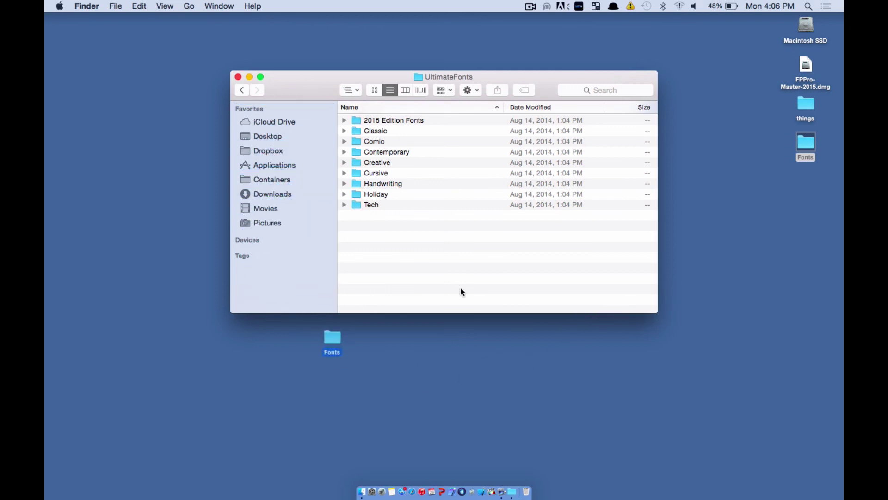
{"action": "left_click", "coordinate": [237, 76]}
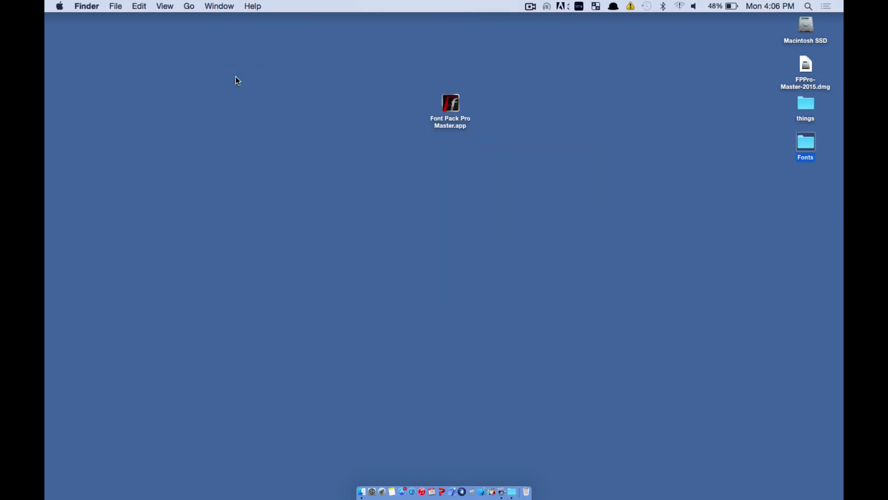